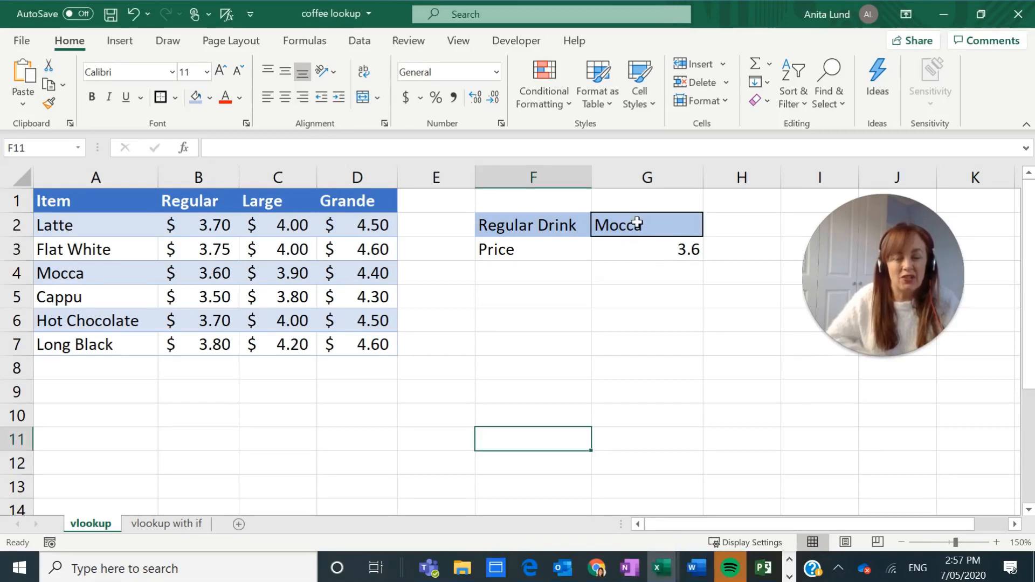
Choose Flat White as the regular drink in cell G2.
{"action": "left_click", "coordinate": [653, 224]}
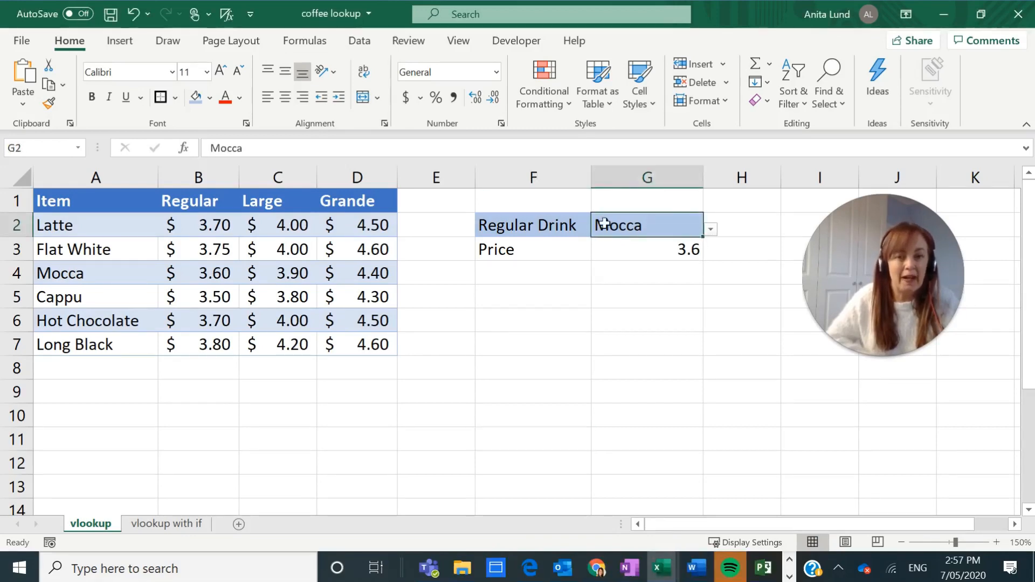
{"action": "left_click", "coordinate": [711, 229]}
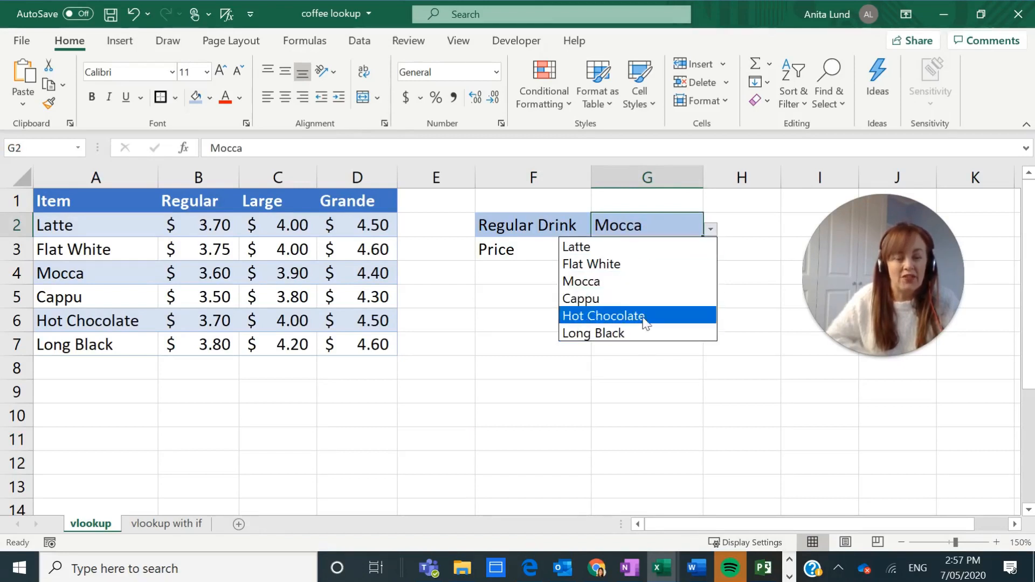
{"action": "left_click", "coordinate": [639, 268]}
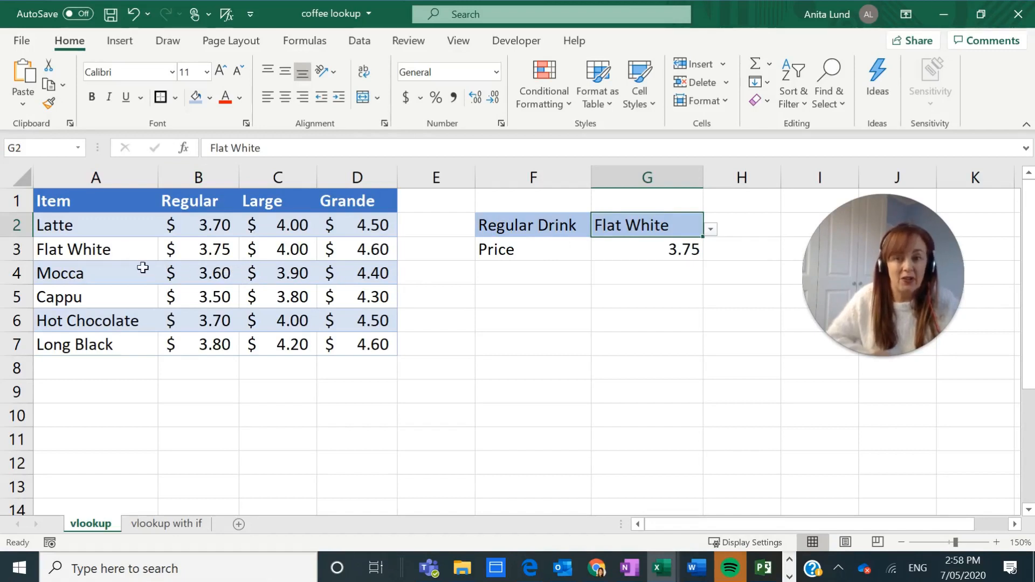
Format the price list A1:D7 as a table with headers, using the blue style in the first row of Medium styles.
{"action": "left_click_drag", "start_coordinate": [81, 202], "coordinate": [373, 343]}
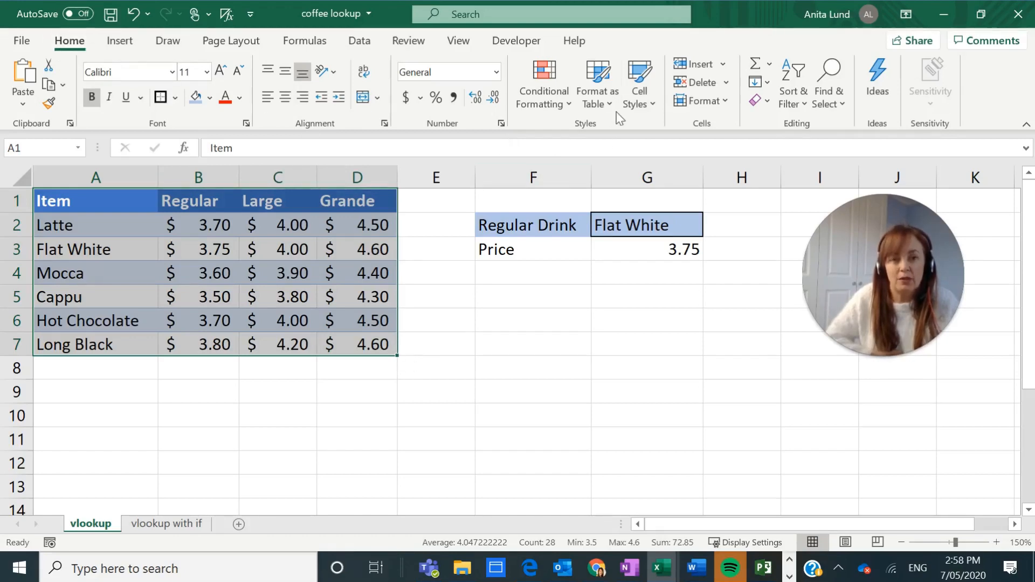
{"action": "left_click", "coordinate": [599, 106]}
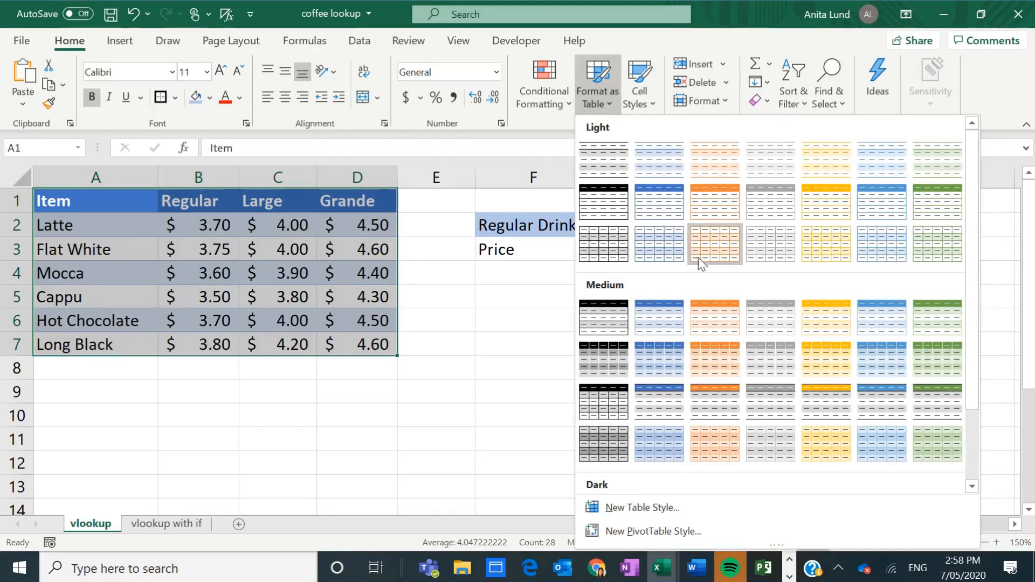
{"action": "left_click", "coordinate": [666, 319]}
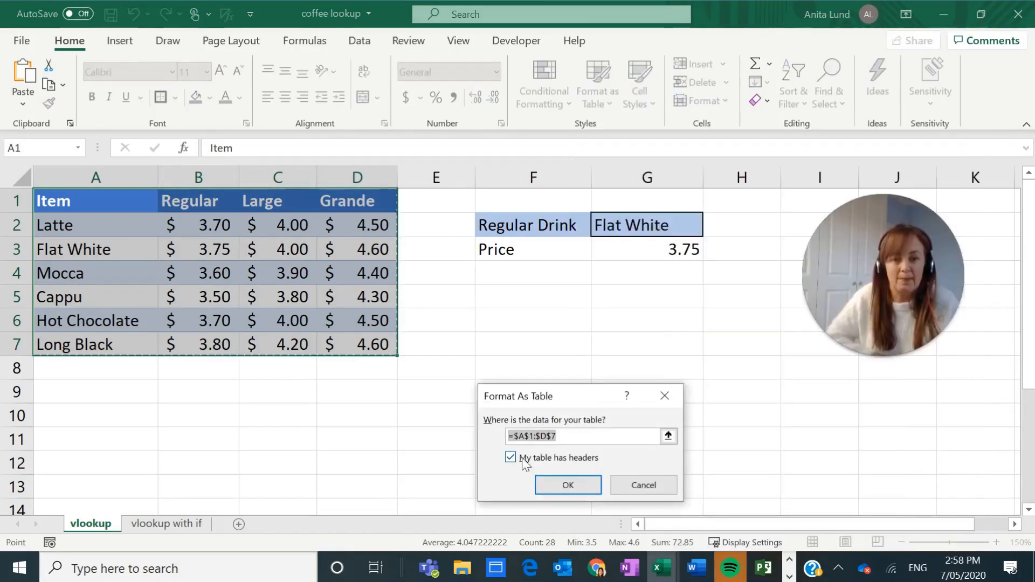
{"action": "left_click", "coordinate": [568, 485]}
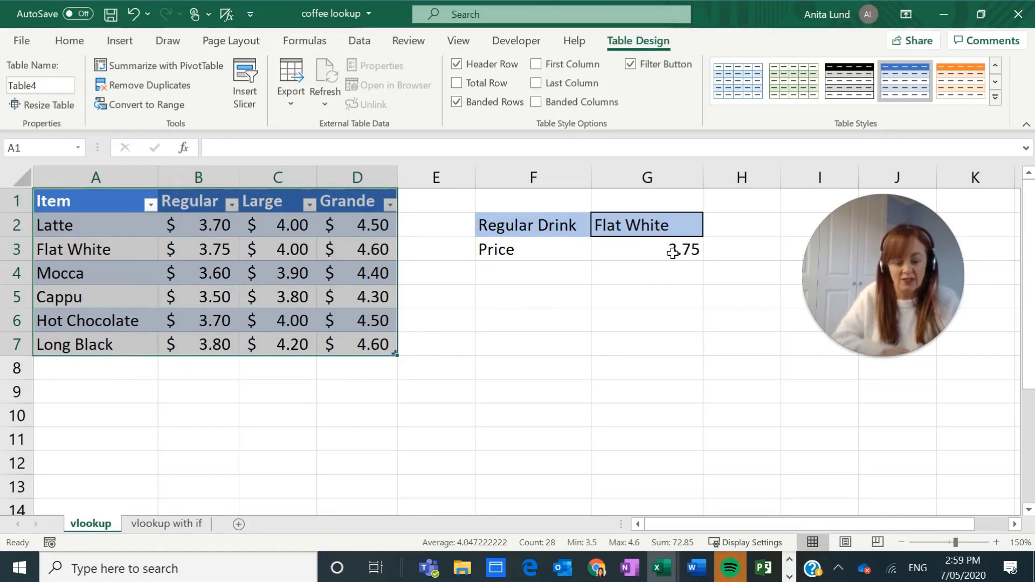
Clear the price in cell G3 and insert the VLOOKUP function there.
{"action": "left_click", "coordinate": [672, 251]}
{"action": "key", "text": "Delete"}
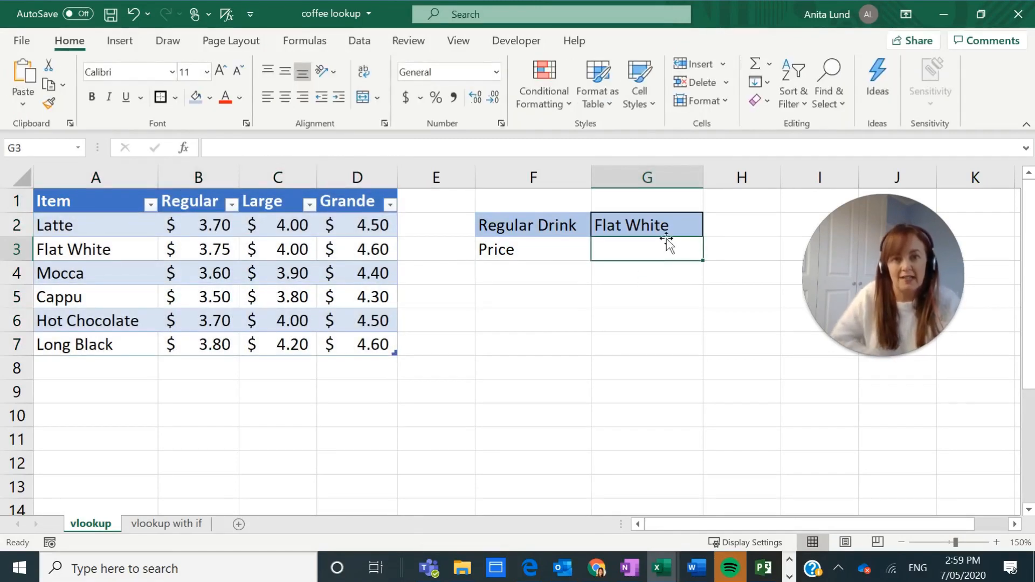
{"action": "left_click", "coordinate": [184, 148]}
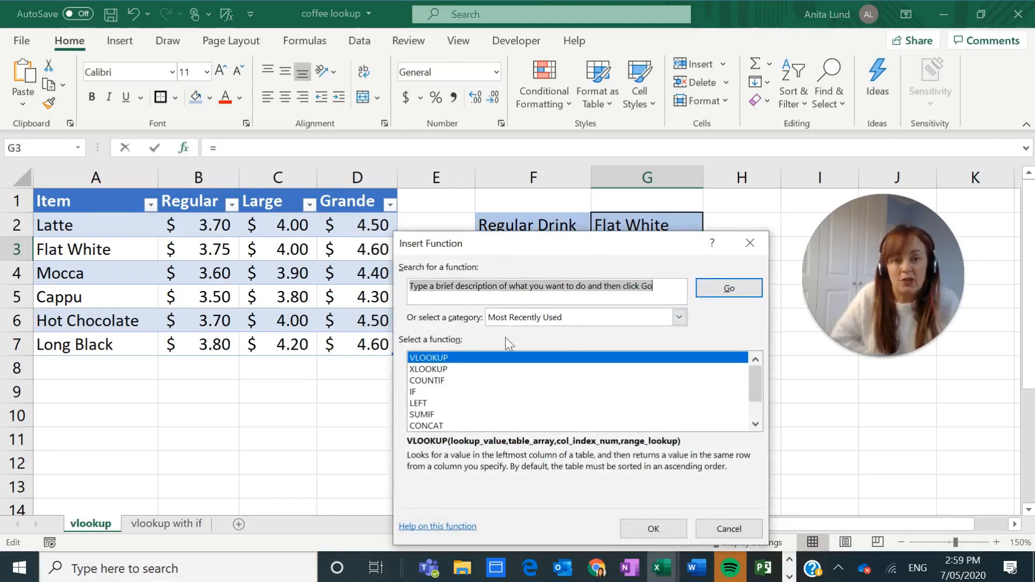
{"action": "left_click", "coordinate": [588, 320]}
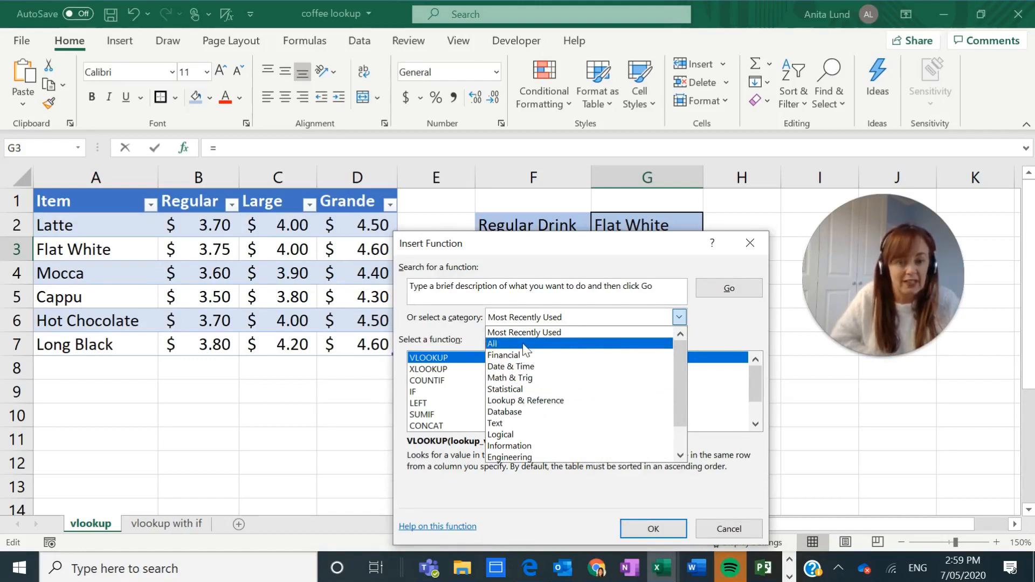
{"action": "left_click", "coordinate": [680, 318]}
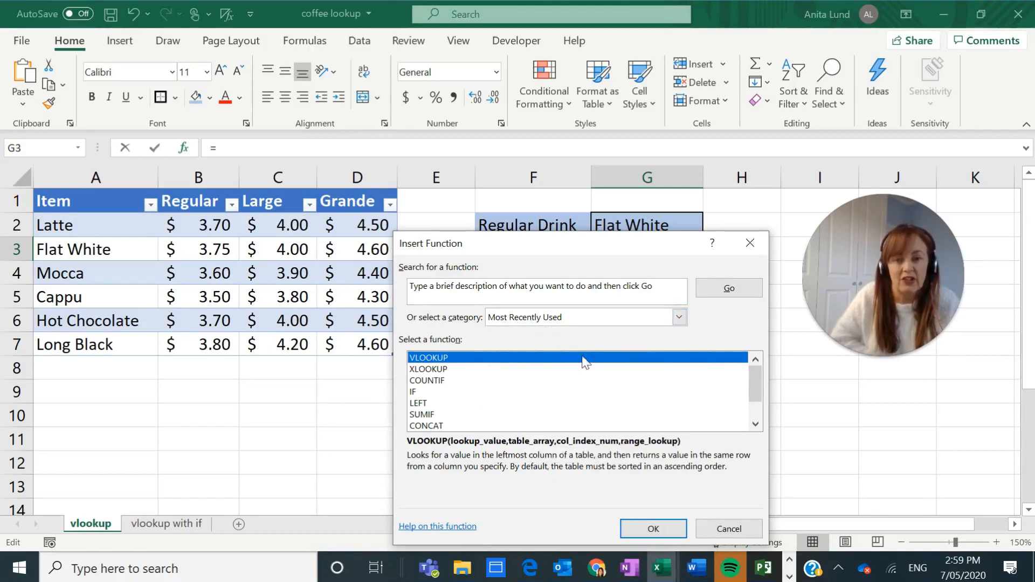
{"action": "left_click", "coordinate": [653, 530]}
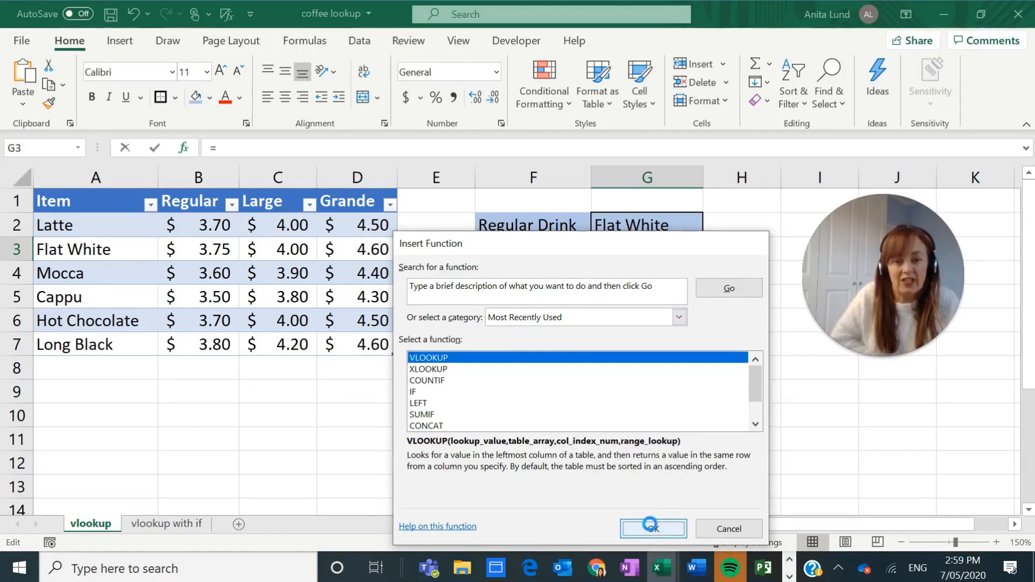
Complete the VLOOKUP with lookup value G2, the drinks table (Table4) as table array, column index 2 and range lookup 0.
{"action": "left_click_drag", "start_coordinate": [618, 267], "coordinate": [535, 333]}
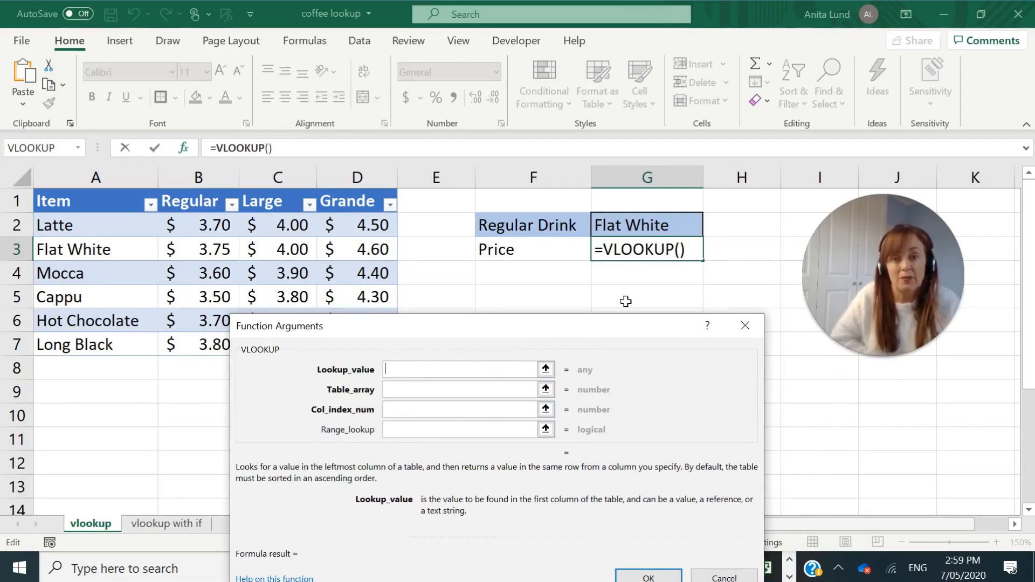
{"action": "left_click", "coordinate": [667, 224]}
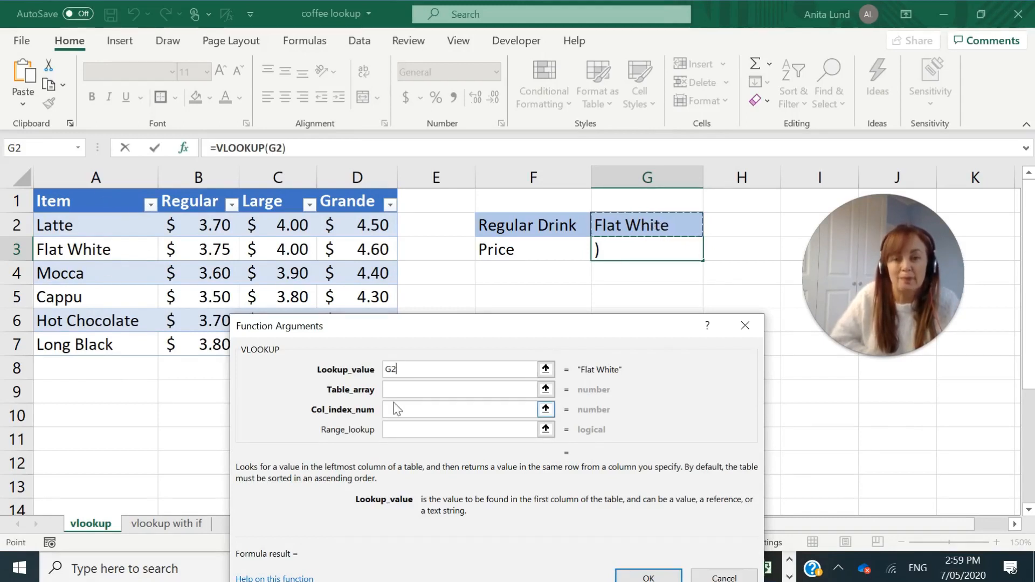
{"action": "left_click", "coordinate": [451, 386]}
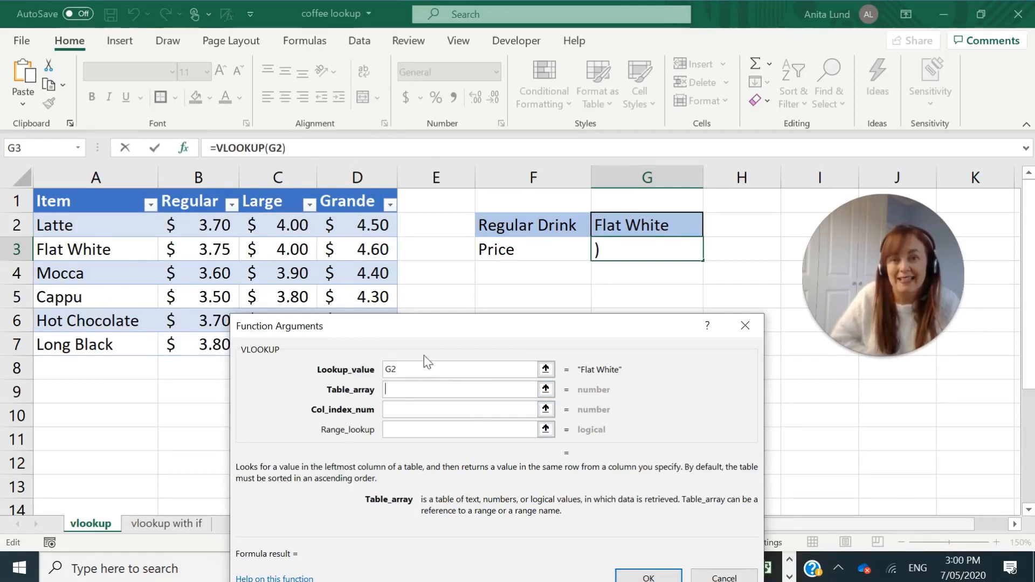
{"action": "left_click_drag", "start_coordinate": [89, 229], "coordinate": [362, 345]}
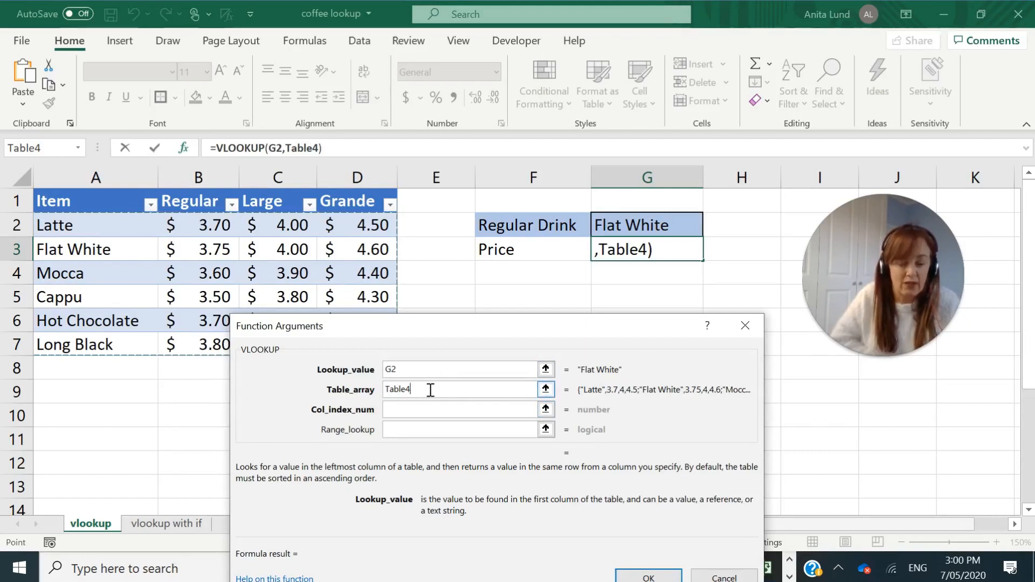
{"action": "left_click", "coordinate": [424, 408]}
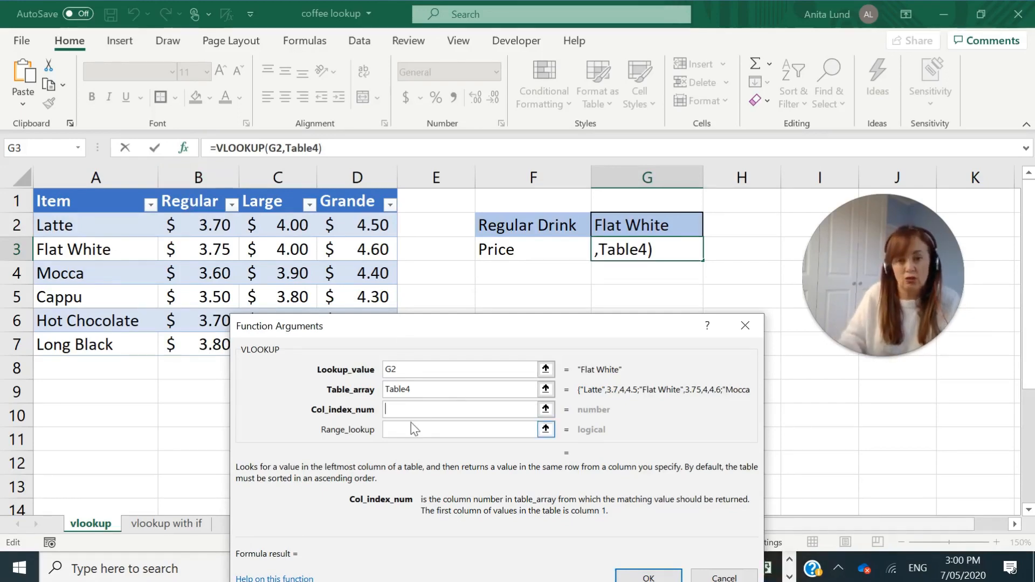
{"action": "type", "text": "2"}
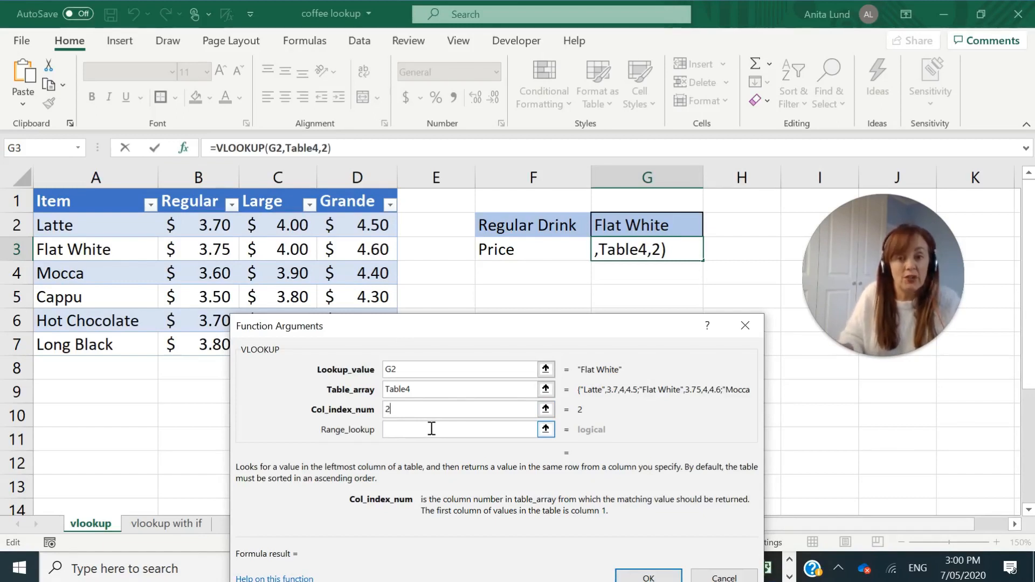
{"action": "left_click", "coordinate": [432, 428]}
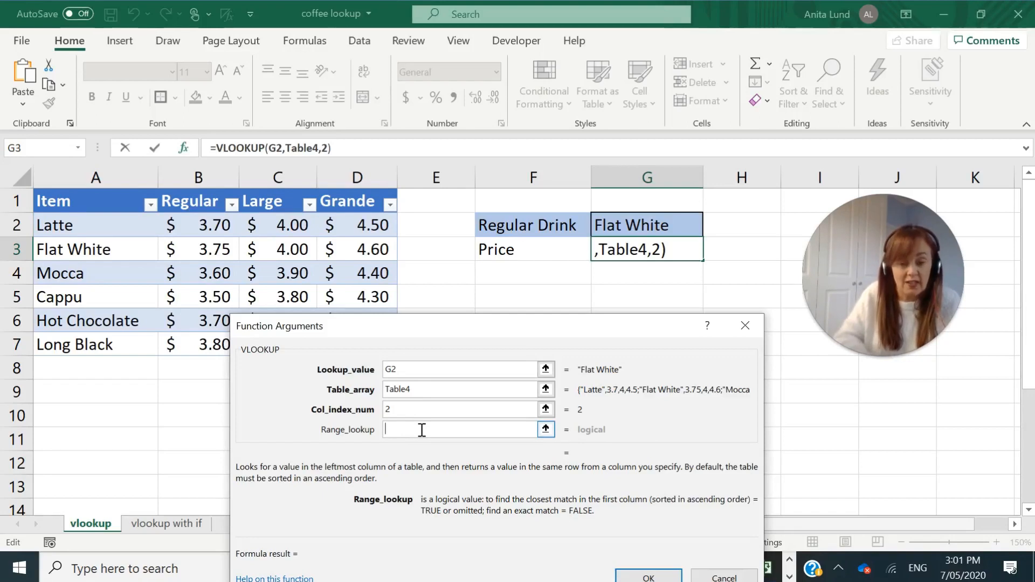
{"action": "type", "text": "0"}
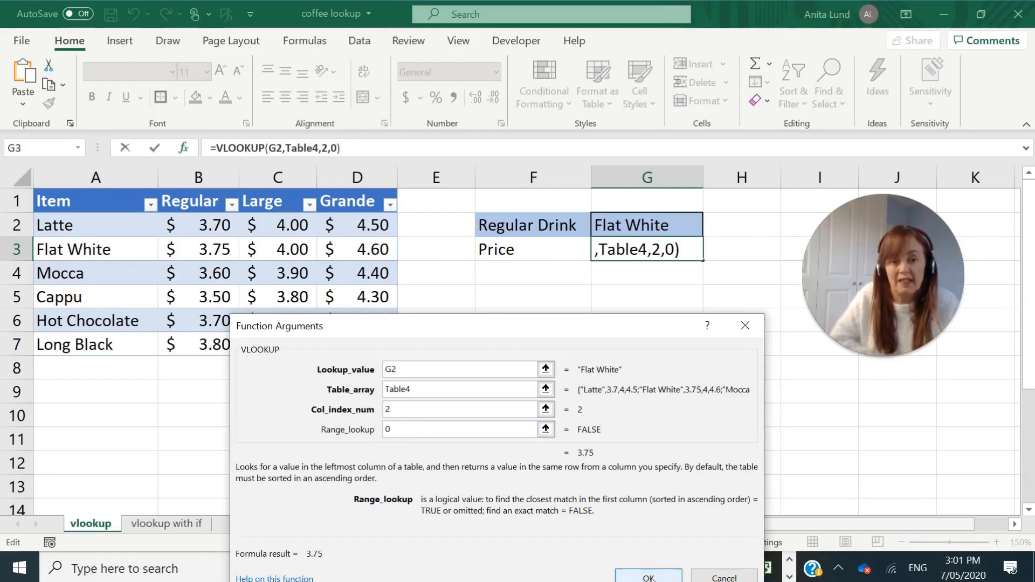
{"action": "left_click", "coordinate": [648, 576]}
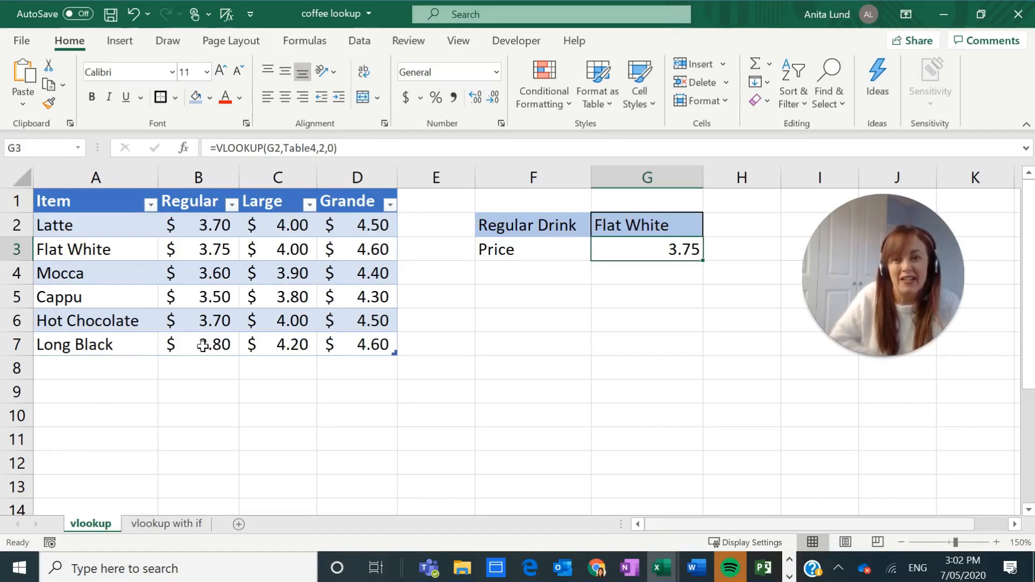
Add a Green Tea row below Long Black with prices 3 for Regular, 4 for Large and 5 for Grande.
{"action": "left_click", "coordinate": [110, 364]}
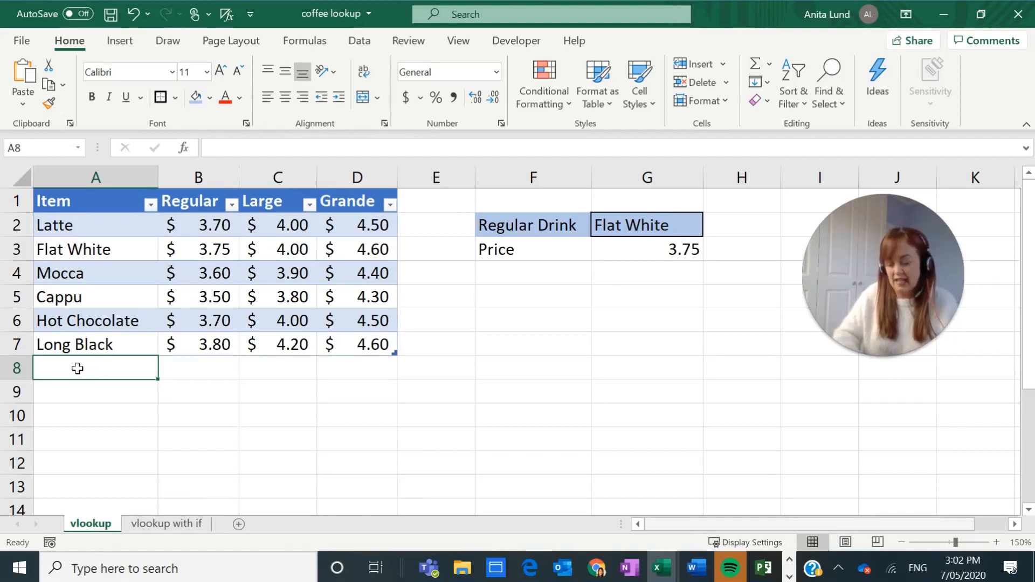
{"action": "type", "text": "Gree"}
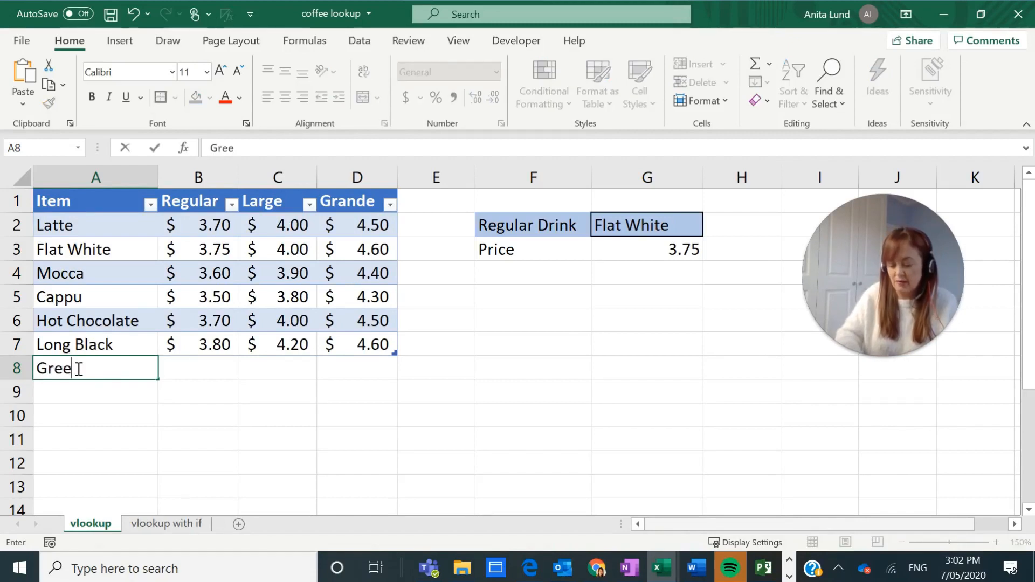
{"action": "type", "text": "n Tea"}
{"action": "key", "text": "Tab"}
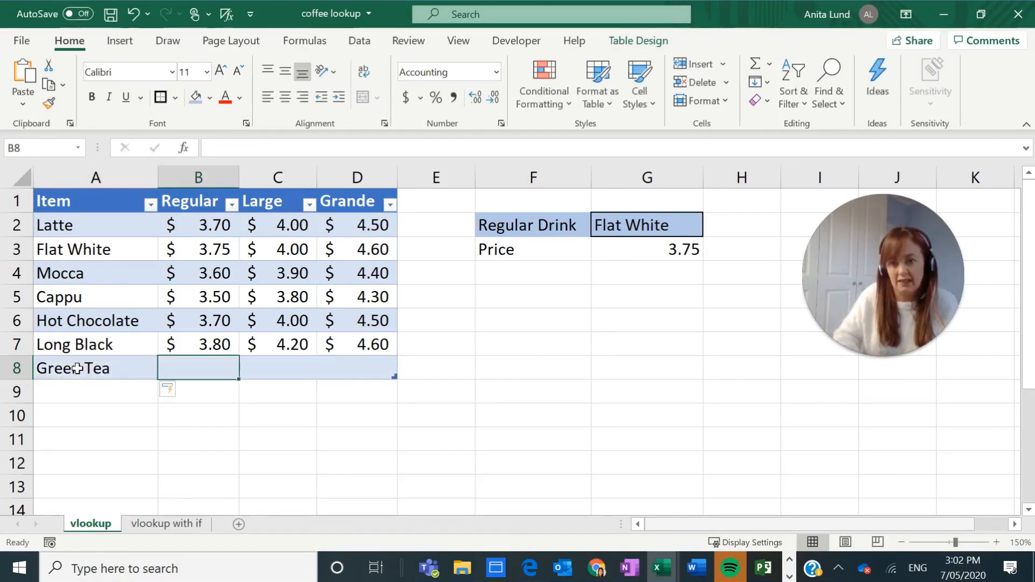
{"action": "type", "text": "3"}
{"action": "key", "text": "Tab"}
{"action": "type", "text": "4"}
{"action": "key", "text": "Tab"}
{"action": "type", "text": "5"}
{"action": "key", "text": "Right"}
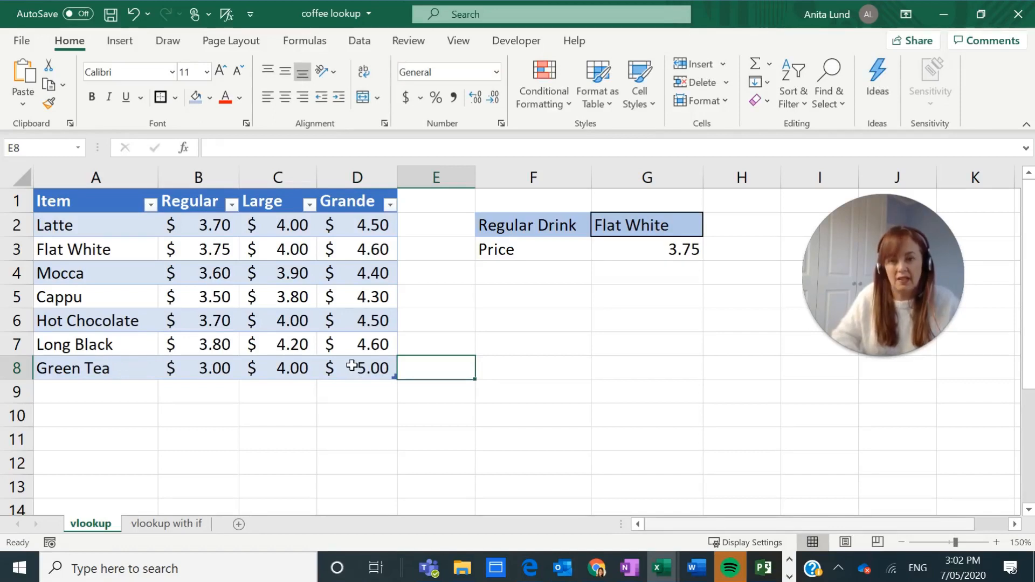
Choose Green Tea as the regular drink in cell G2.
{"action": "left_click", "coordinate": [671, 222]}
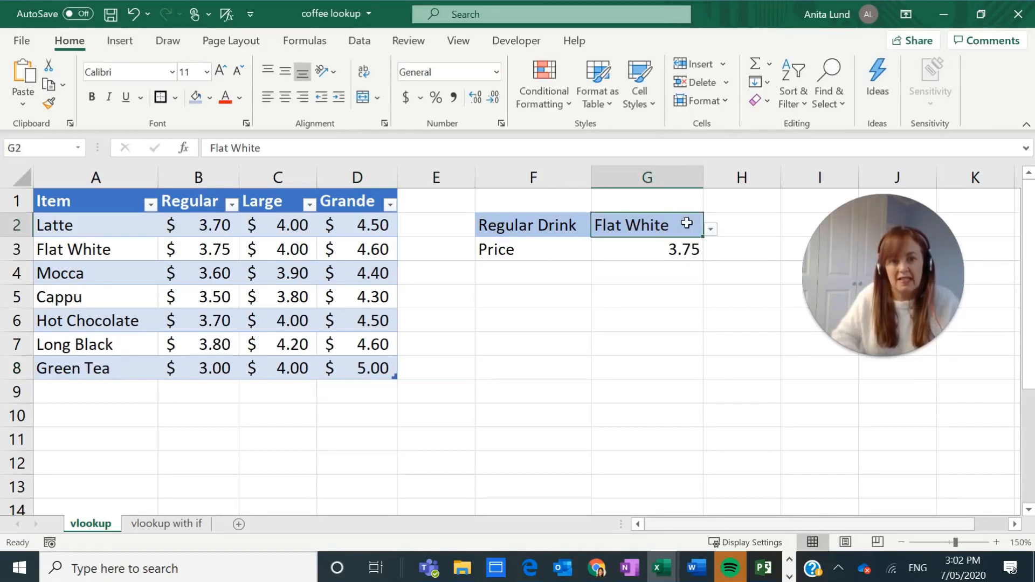
{"action": "left_click", "coordinate": [712, 229]}
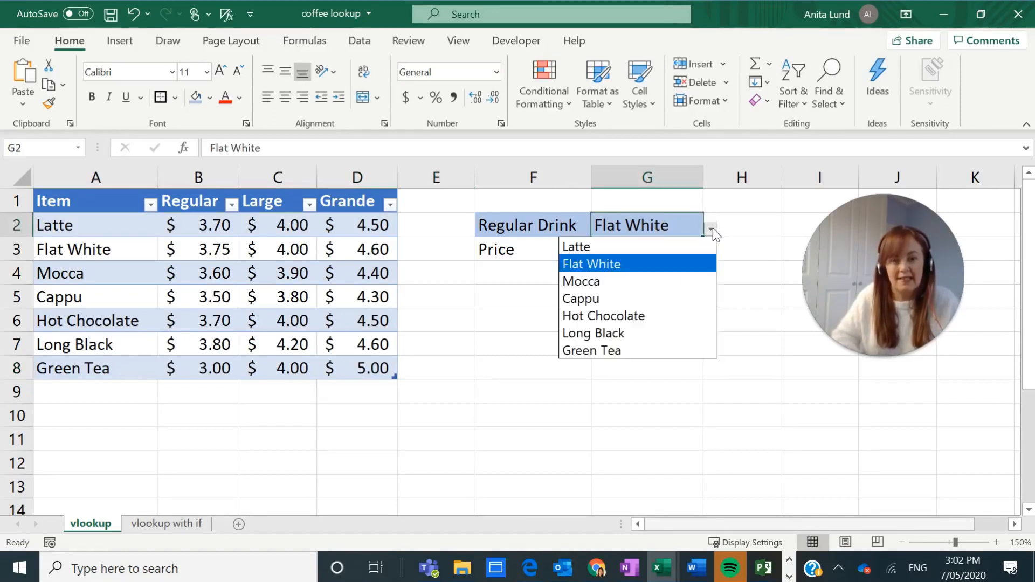
{"action": "left_click", "coordinate": [635, 349]}
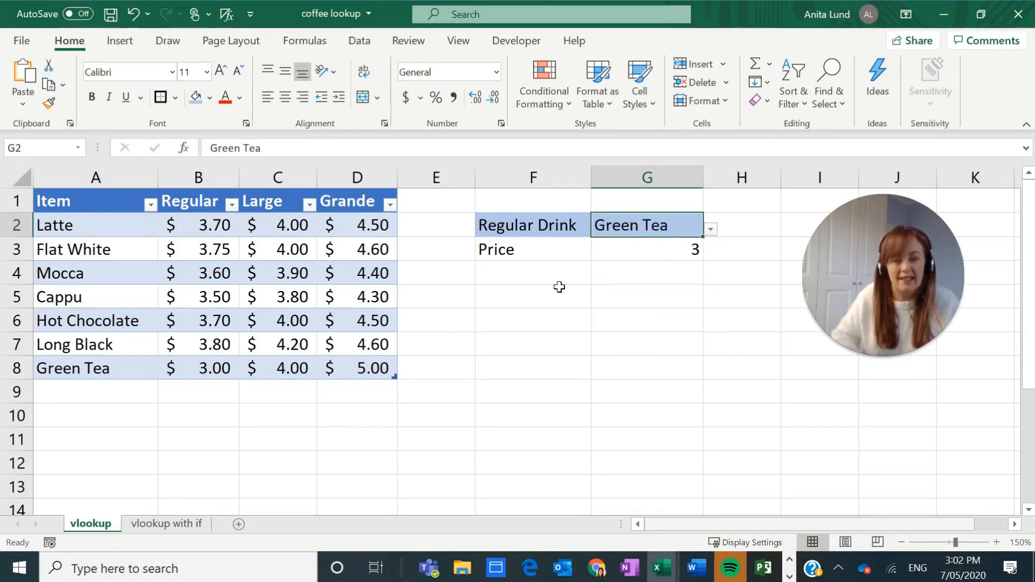
{"action": "left_click", "coordinate": [532, 276]}
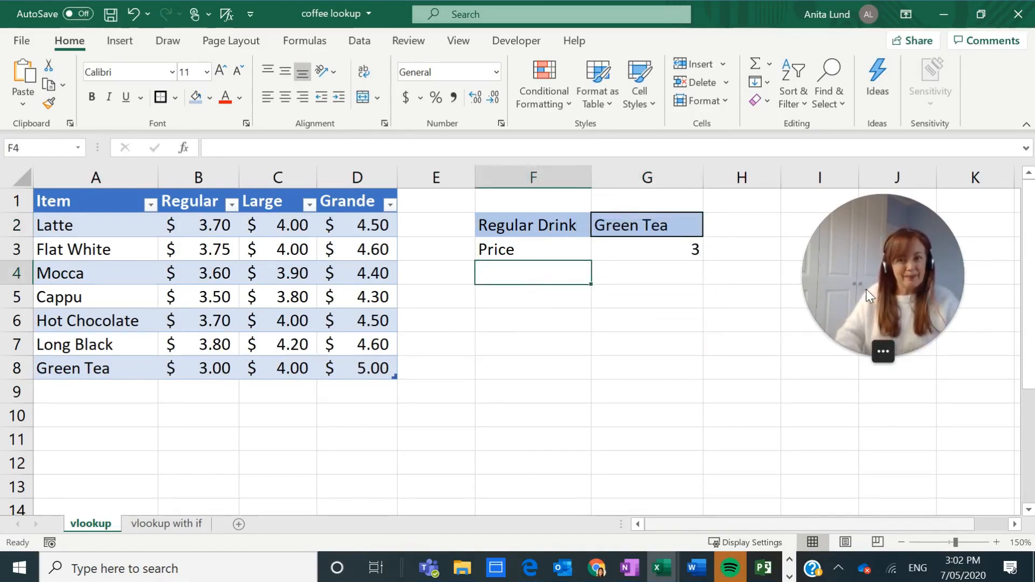